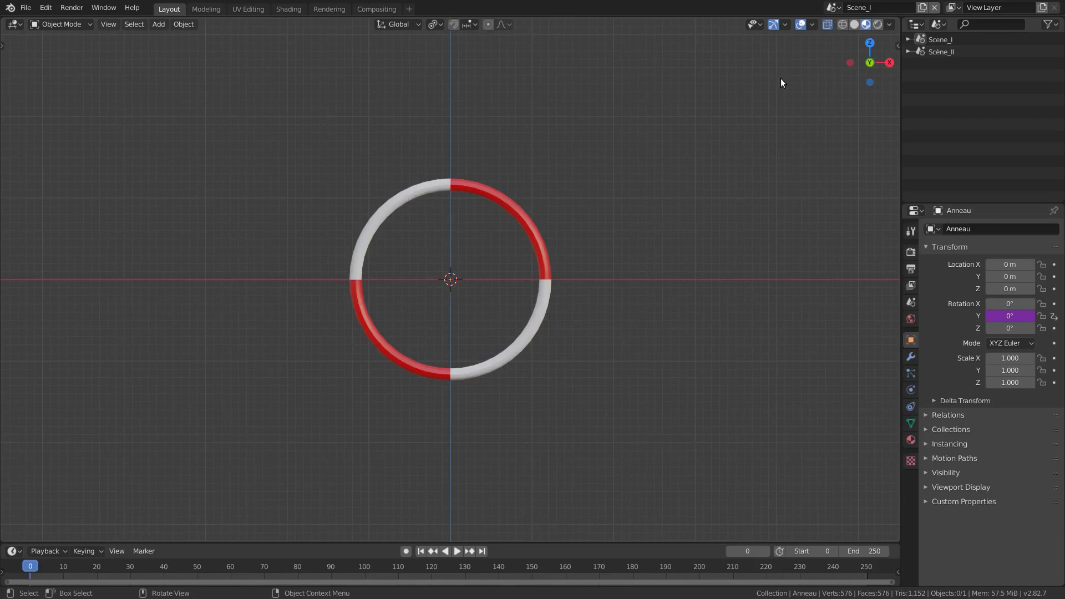
Check the driver expression on the ring's Y rotation and play the animation, returning to the first frame
{"action": "left_click", "coordinate": [1022, 317]}
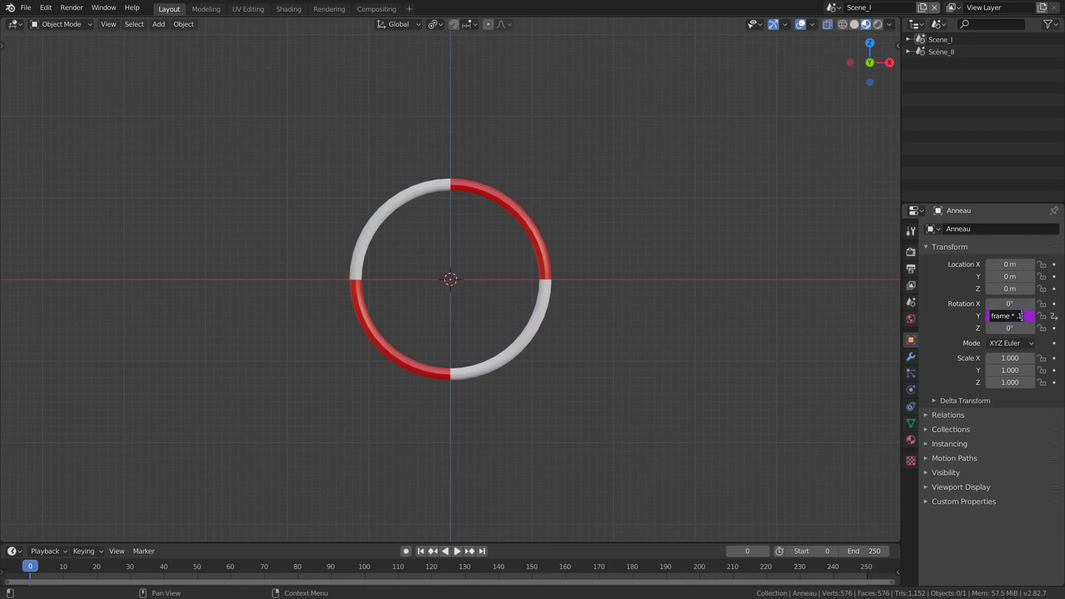
{"action": "key", "text": "Return"}
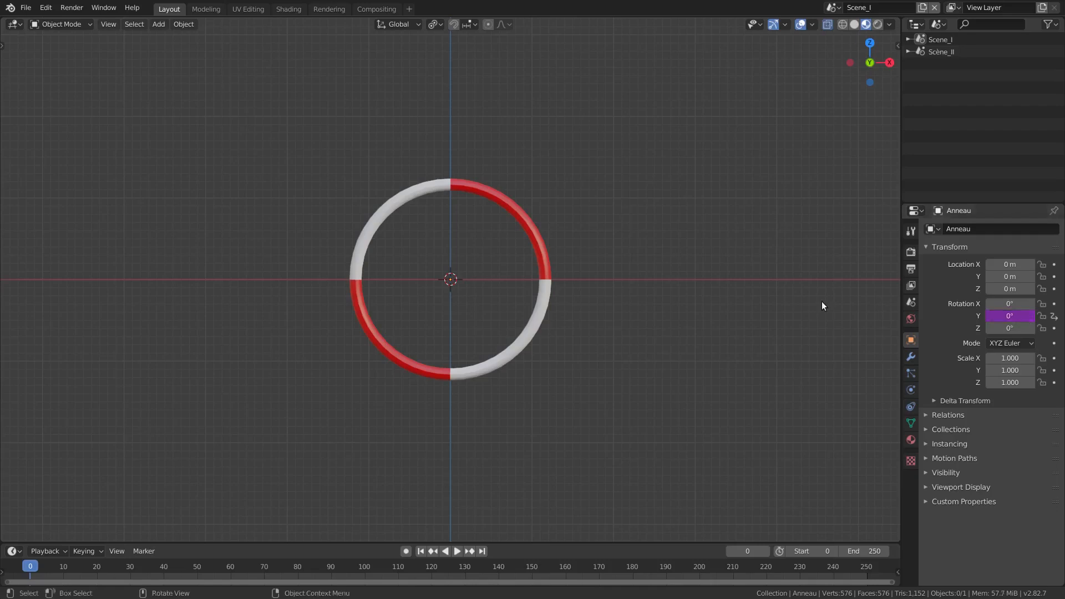
{"action": "key", "text": "space"}
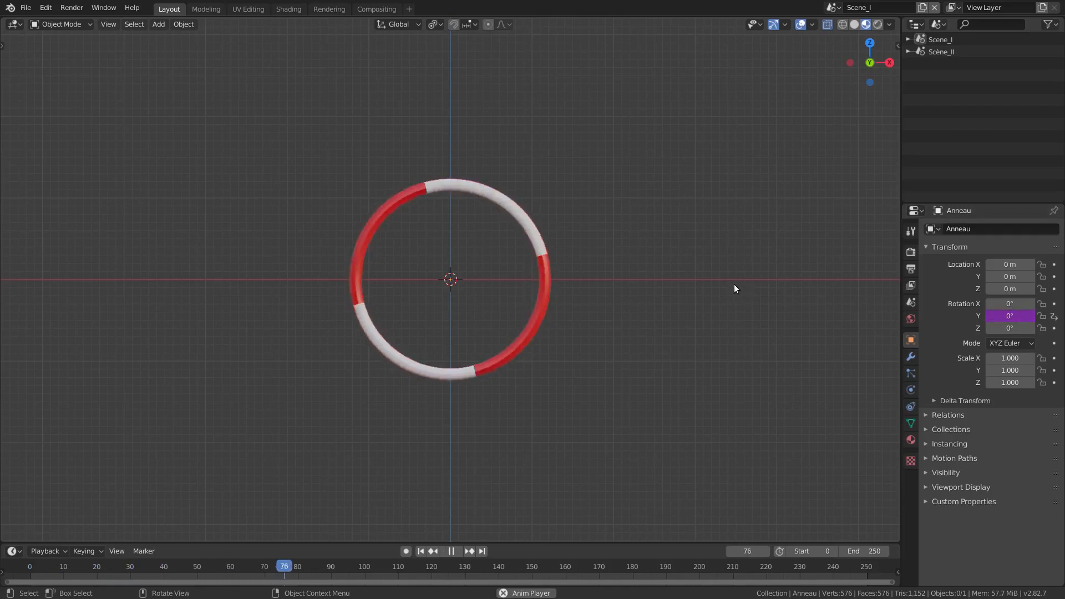
{"action": "key", "text": "space"}
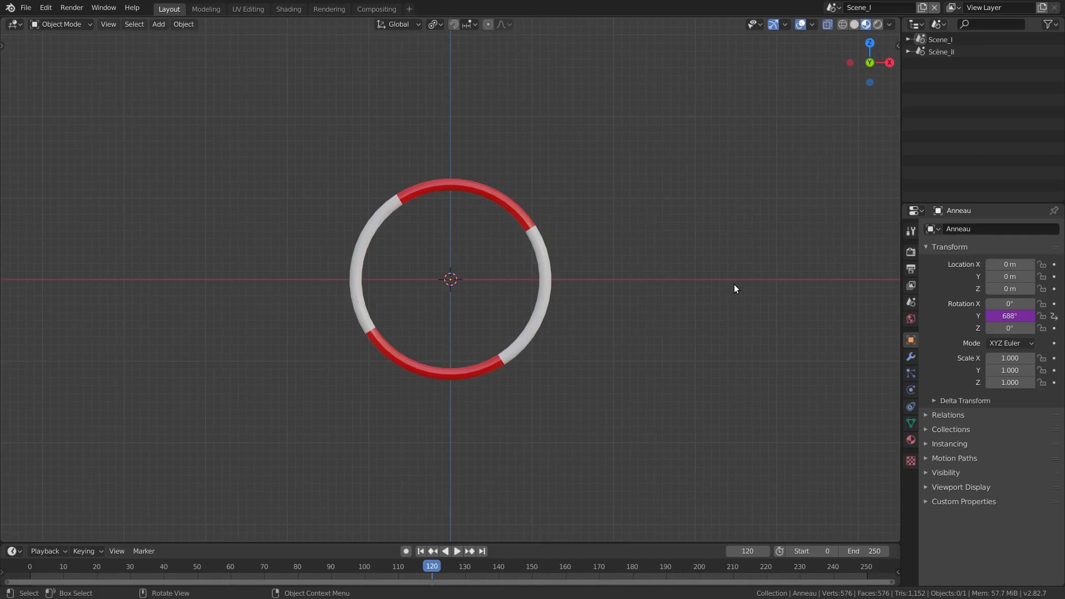
{"action": "key", "text": "shift+Left"}
Set the ring's X rotation to -20° and play the animation, returning to the first frame
{"action": "left_click", "coordinate": [1006, 304]}
{"action": "type", "text": "-20"}
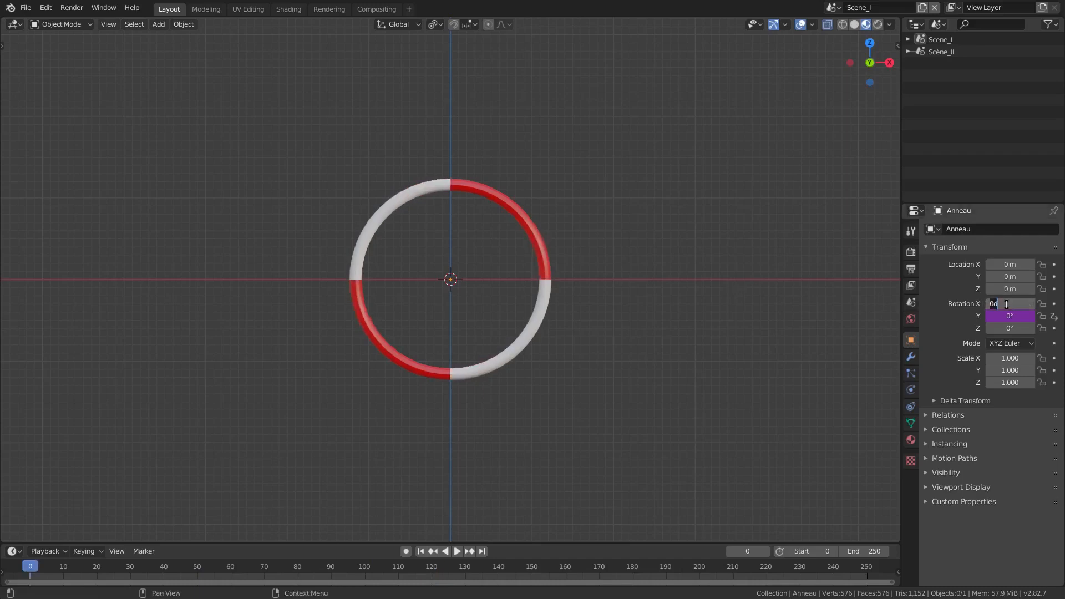
{"action": "key", "text": "Return"}
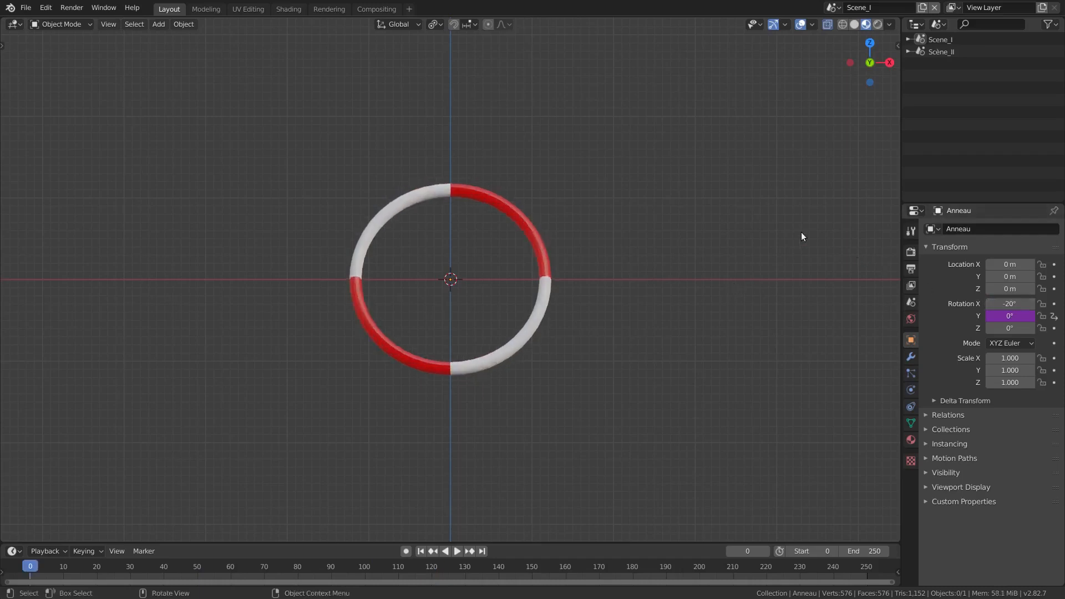
{"action": "key", "text": "space"}
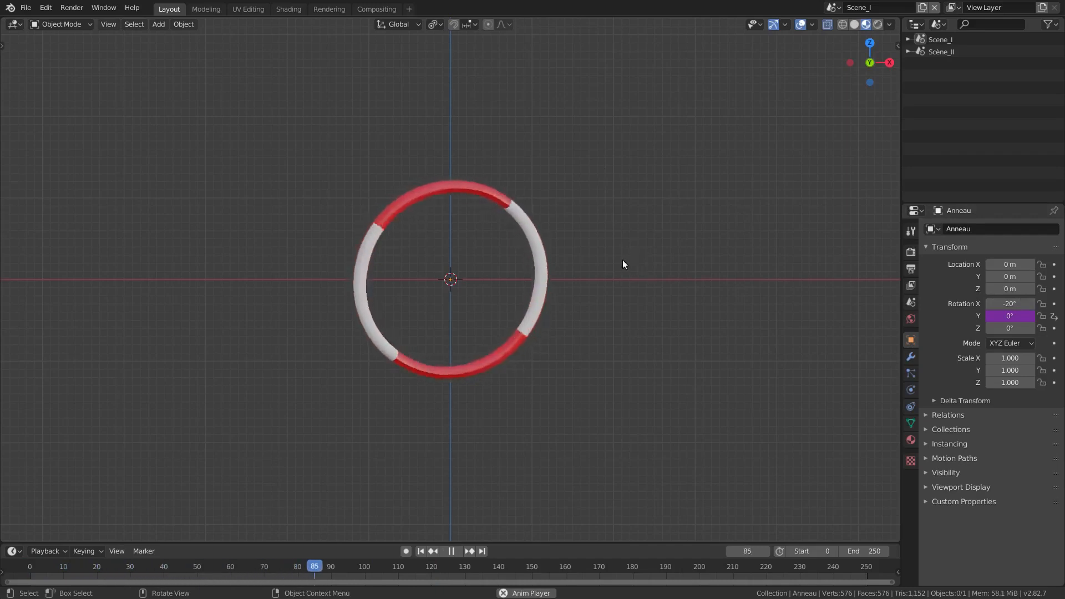
{"action": "left_click", "coordinate": [452, 545]}
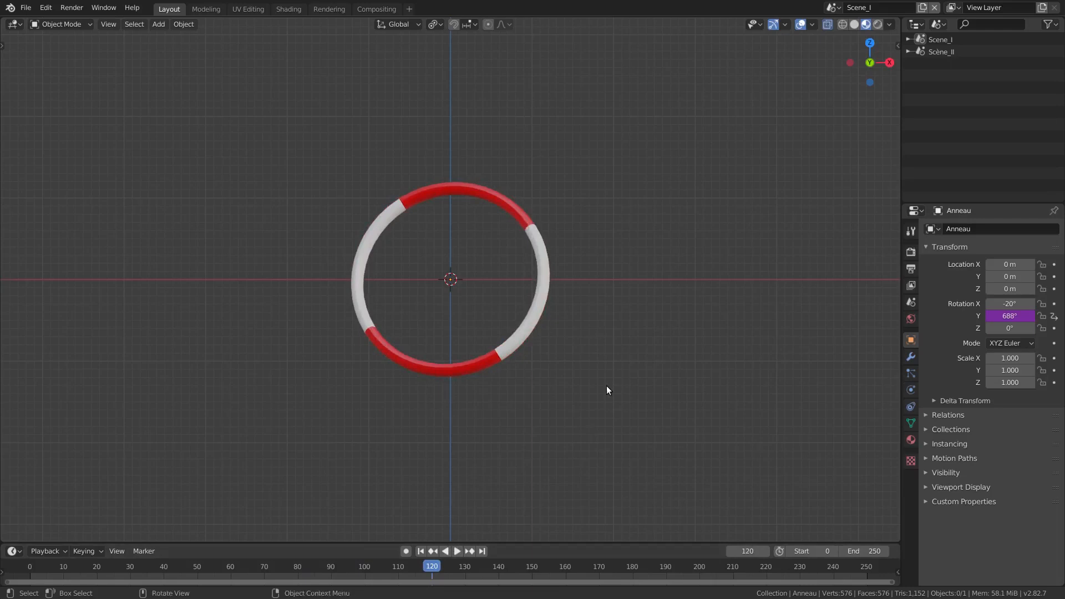
{"action": "key", "text": "shift+Left"}
Reset the ring's X rotation to 0° and set its delta rotation X to -20° instead
{"action": "middle_click_drag", "start_coordinate": [686, 359], "coordinate": [605, 362]}
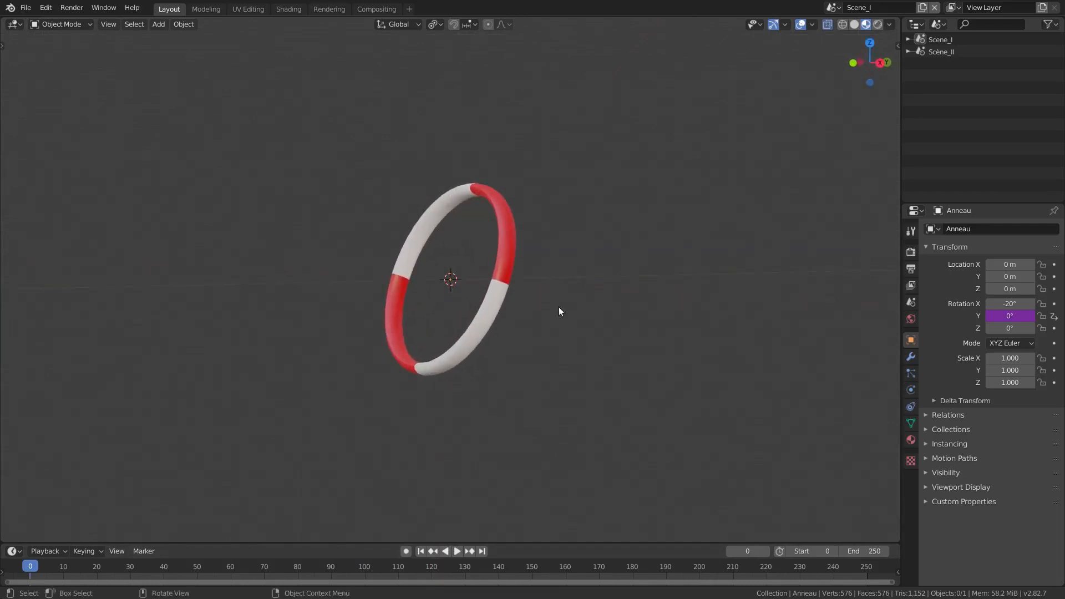
{"action": "left_click", "coordinate": [960, 399]}
{"action": "left_click", "coordinate": [1021, 306]}
{"action": "type", "text": "0"}
{"action": "key", "text": "Return"}
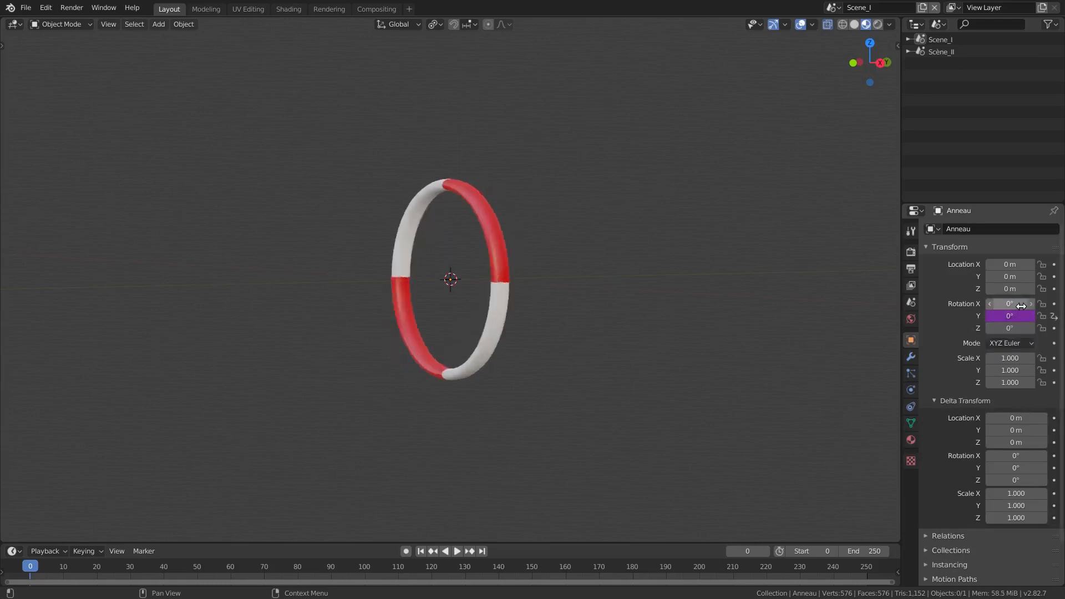
{"action": "left_click", "coordinate": [1013, 456]}
{"action": "type", "text": "-20"}
{"action": "key", "text": "Return"}
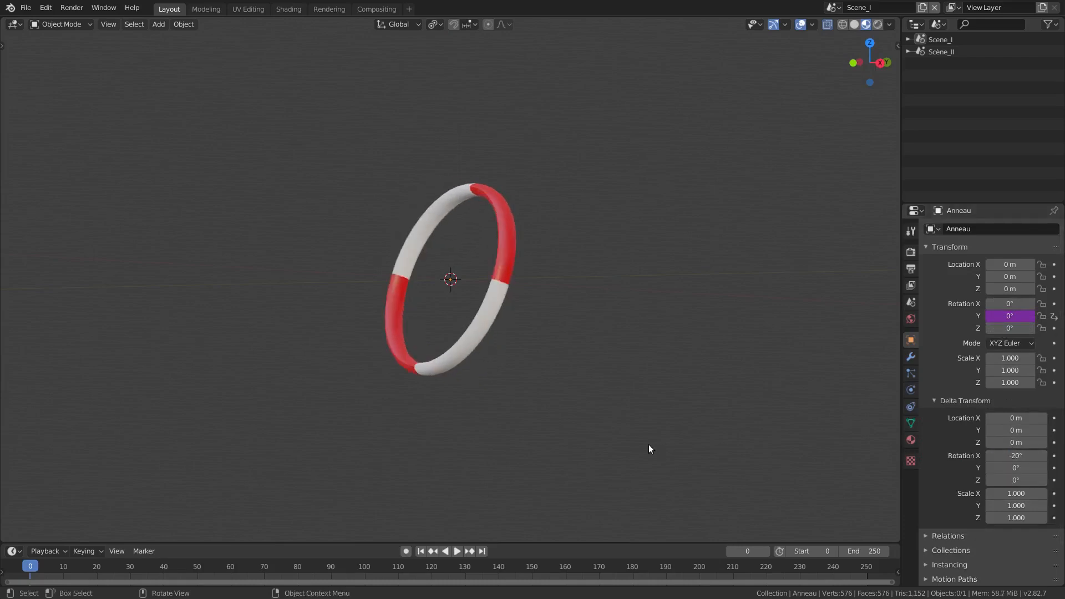
Play the animation of the ring with its delta tilt, rewind to the first frame and view it from the front
{"action": "key", "text": "space"}
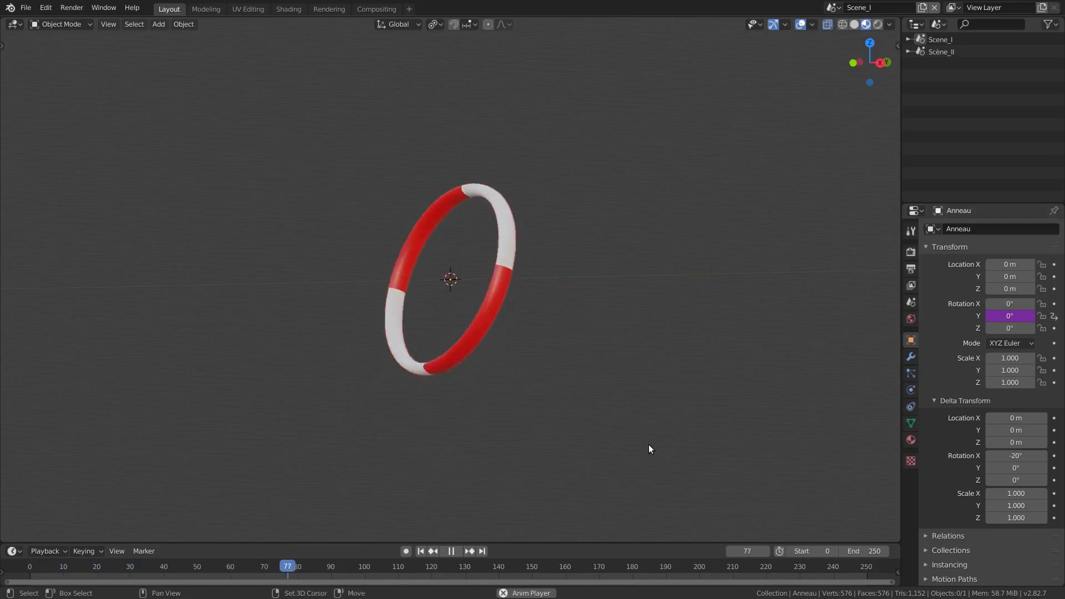
{"action": "key", "text": "space"}
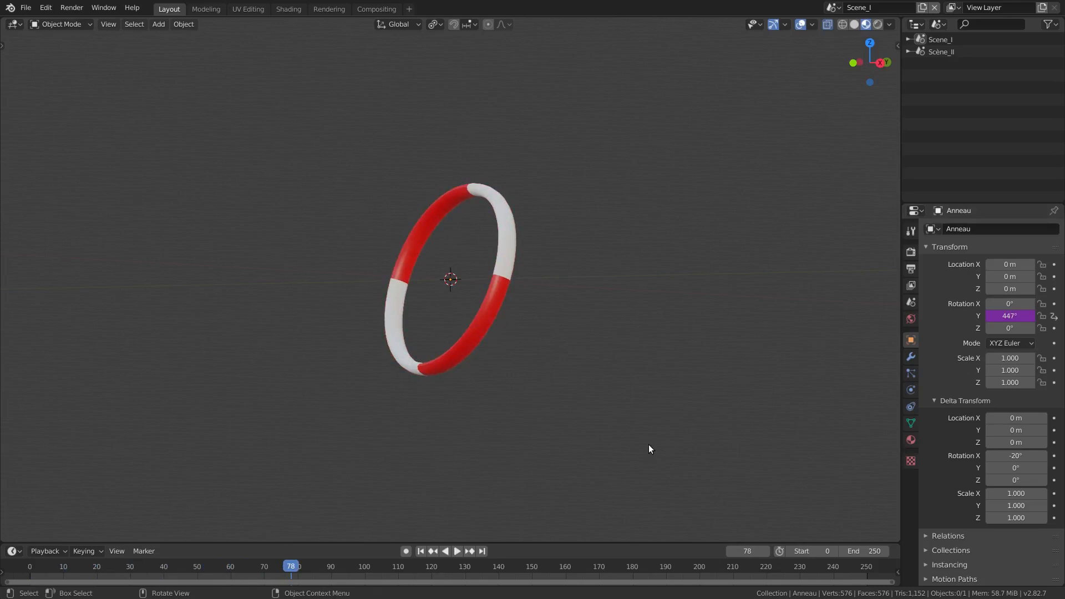
{"action": "key", "text": "shift+Left"}
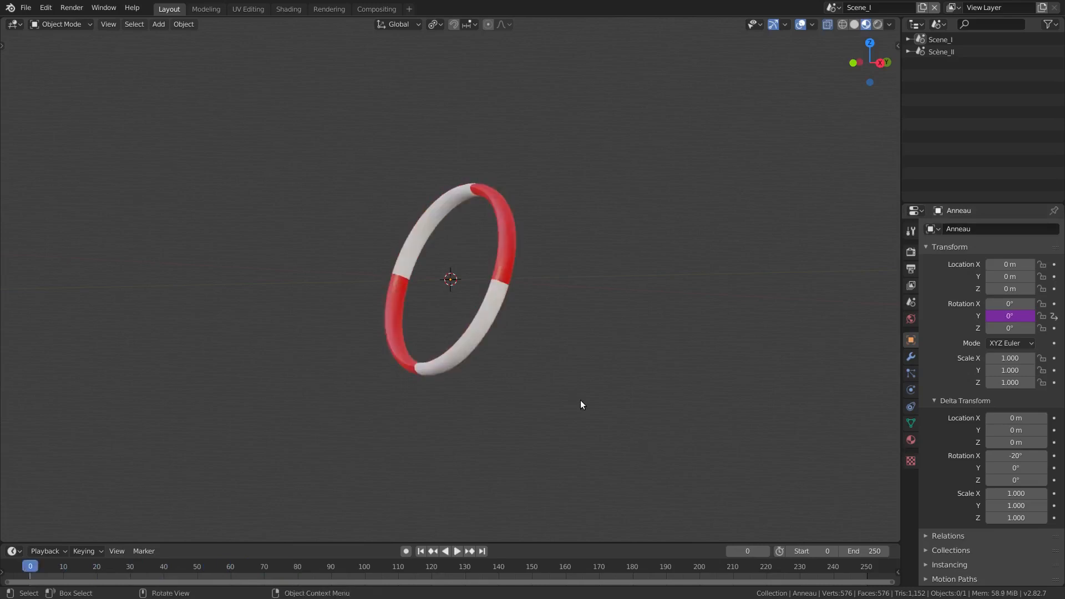
{"action": "key", "text": "KP_1"}
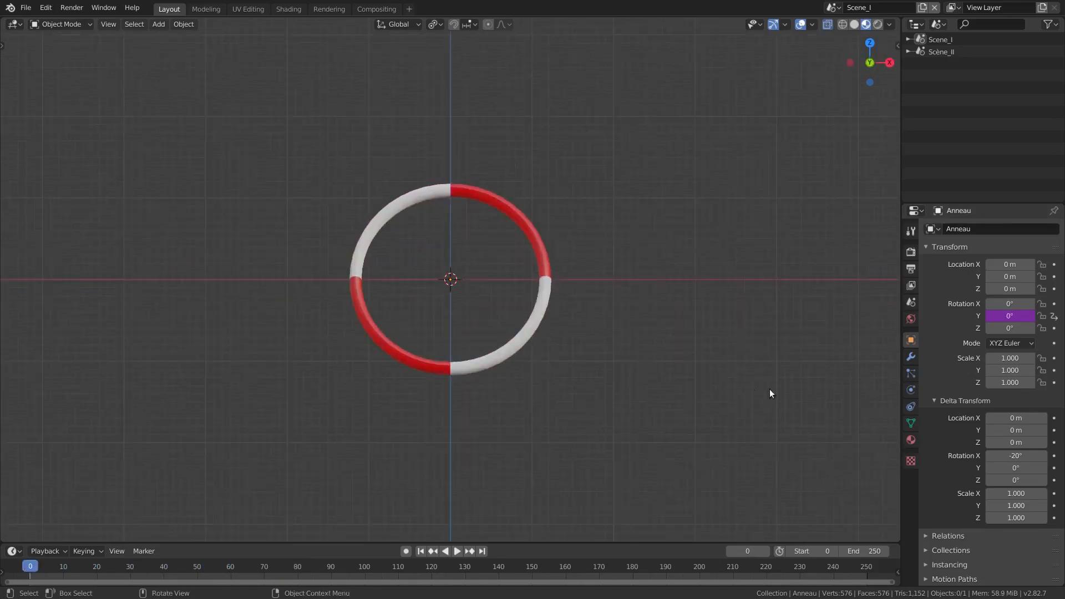
Reset the ring's delta rotation X to 0° and review the rotation modes, keeping XYZ Euler
{"action": "left_click", "coordinate": [1001, 456]}
{"action": "type", "text": "0"}
{"action": "key", "text": "Return"}
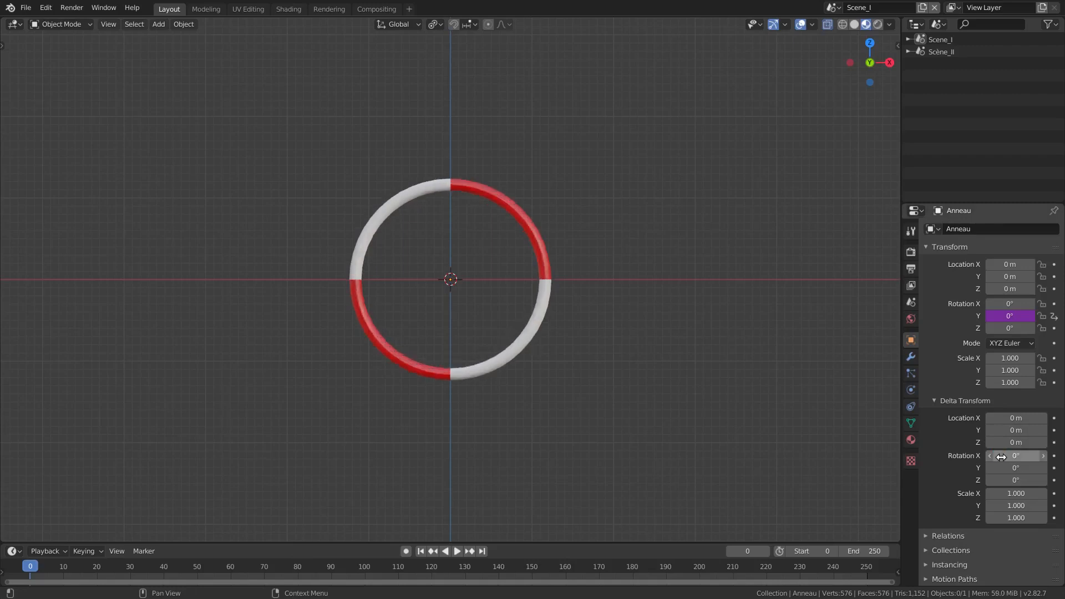
{"action": "left_click", "coordinate": [947, 401]}
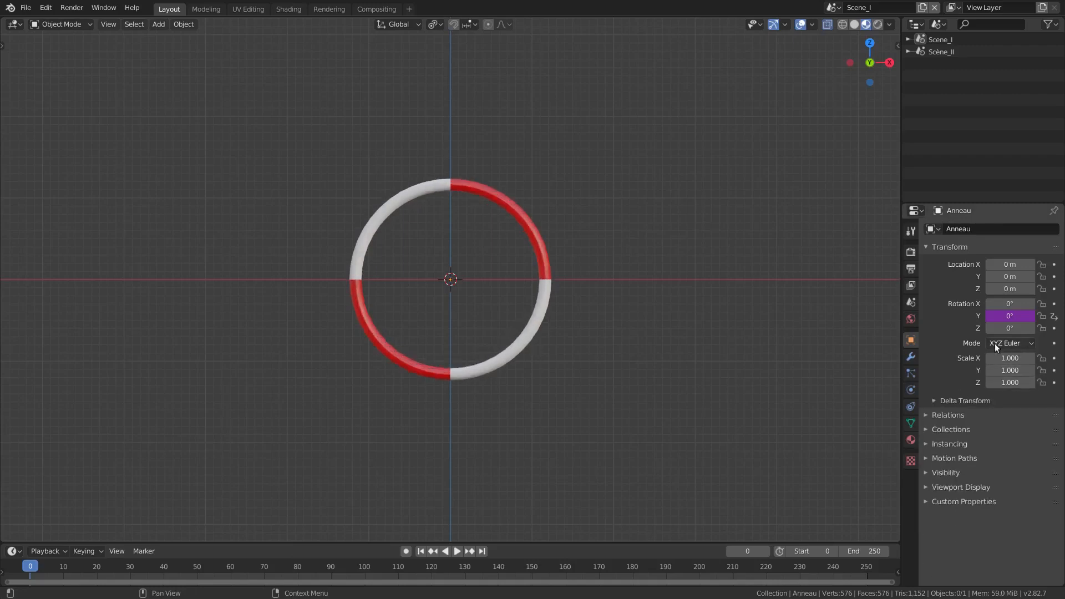
{"action": "left_click", "coordinate": [993, 344]}
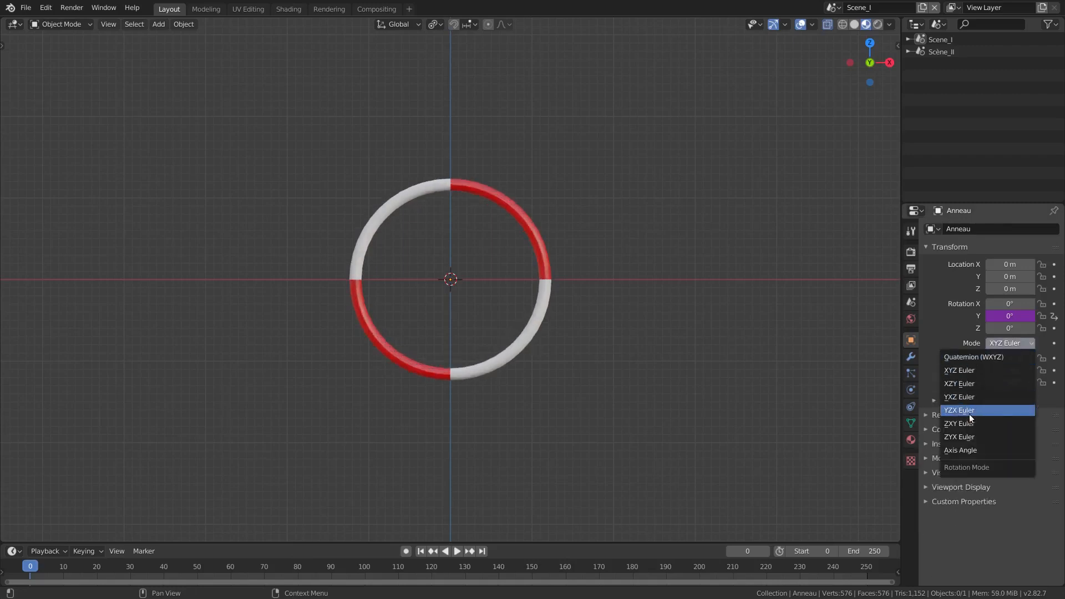
{"action": "left_click", "coordinate": [967, 369]}
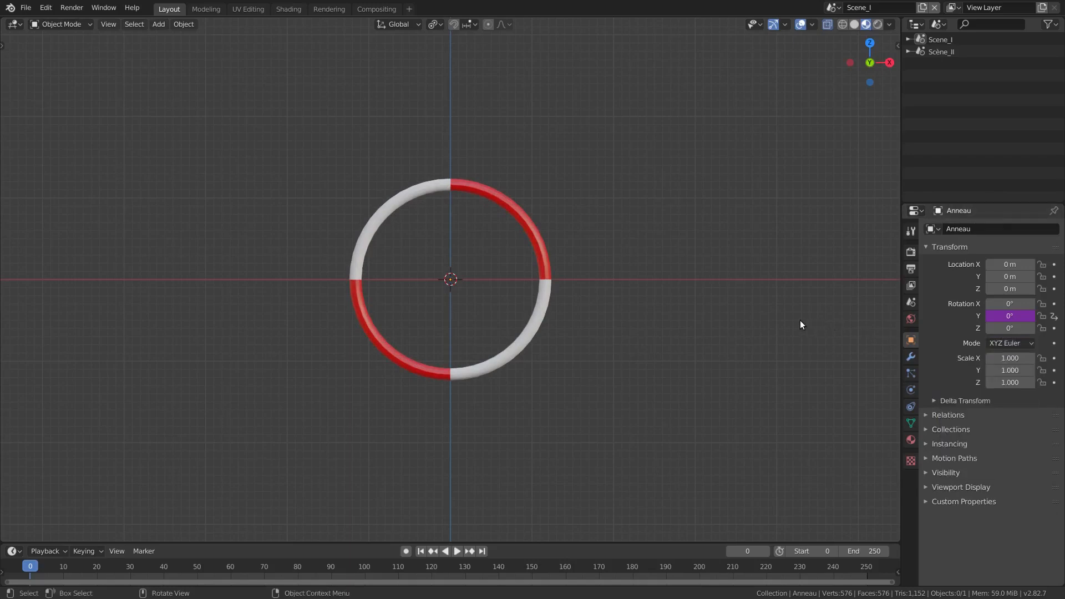
Select the ring and delete the driver from its Y rotation
{"action": "left_click", "coordinate": [544, 254]}
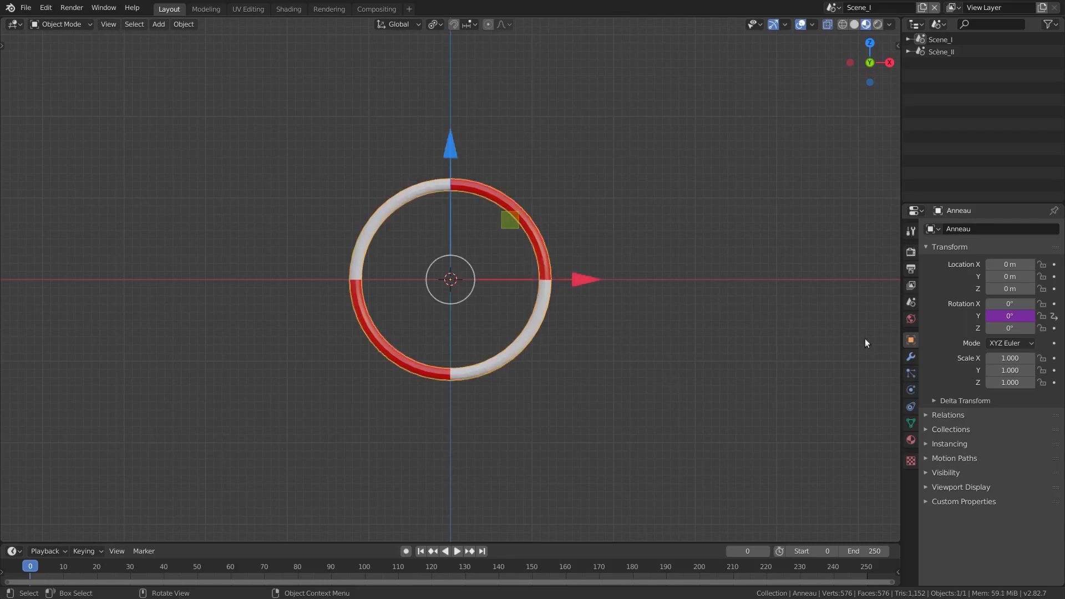
{"action": "left_click", "coordinate": [990, 312]}
{"action": "right_click", "coordinate": [990, 312]}
{"action": "left_click", "coordinate": [980, 313]}
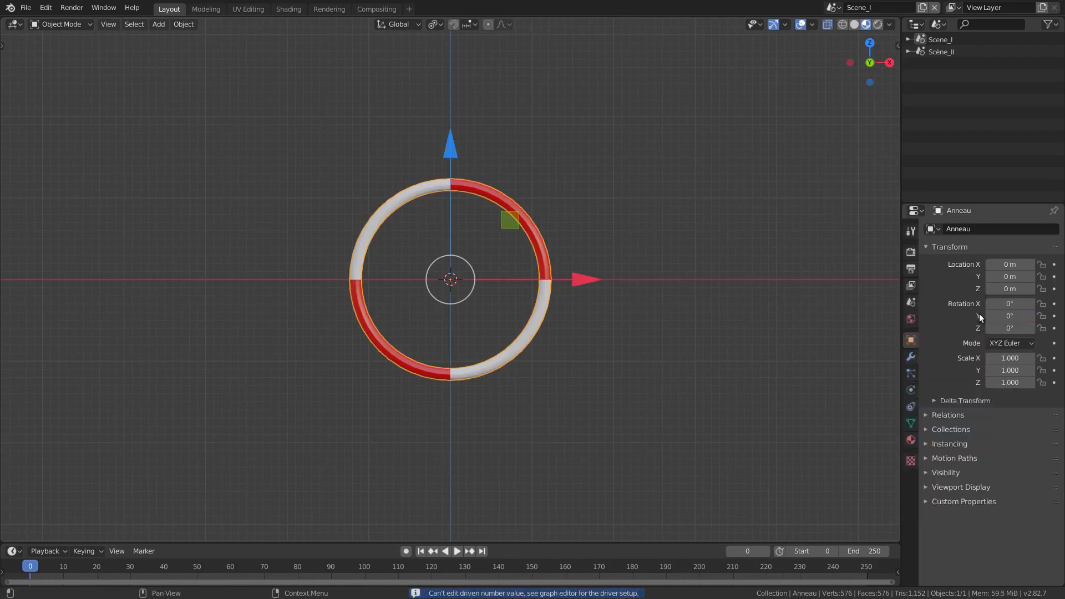
Set the transform orientation to Gimbal
{"action": "left_click", "coordinate": [410, 24]}
{"action": "left_click", "coordinate": [382, 98]}
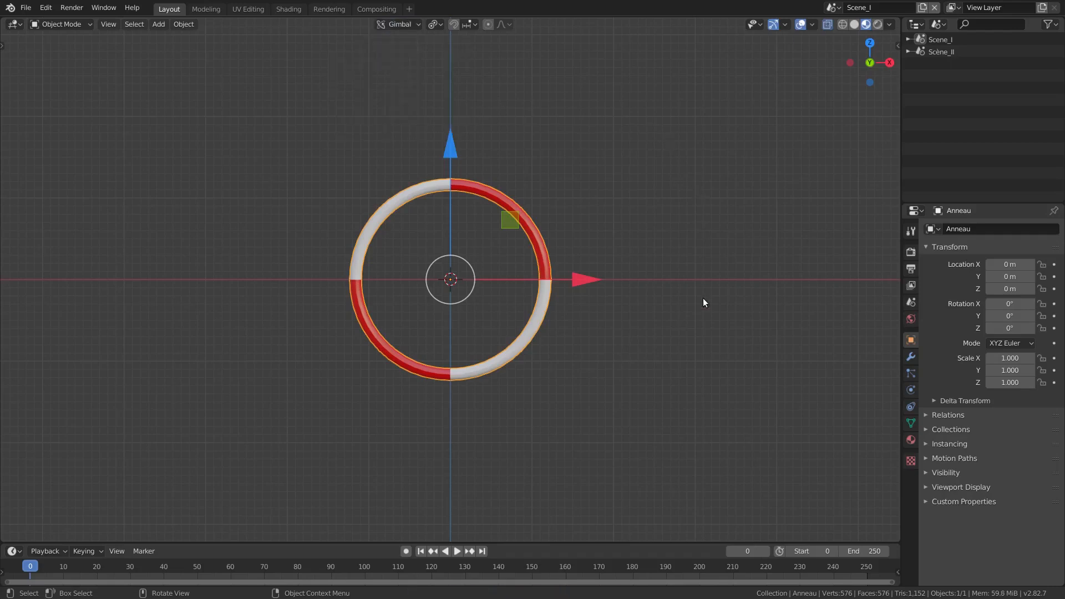
{"action": "middle_click_drag", "start_coordinate": [705, 316], "coordinate": [619, 336]}
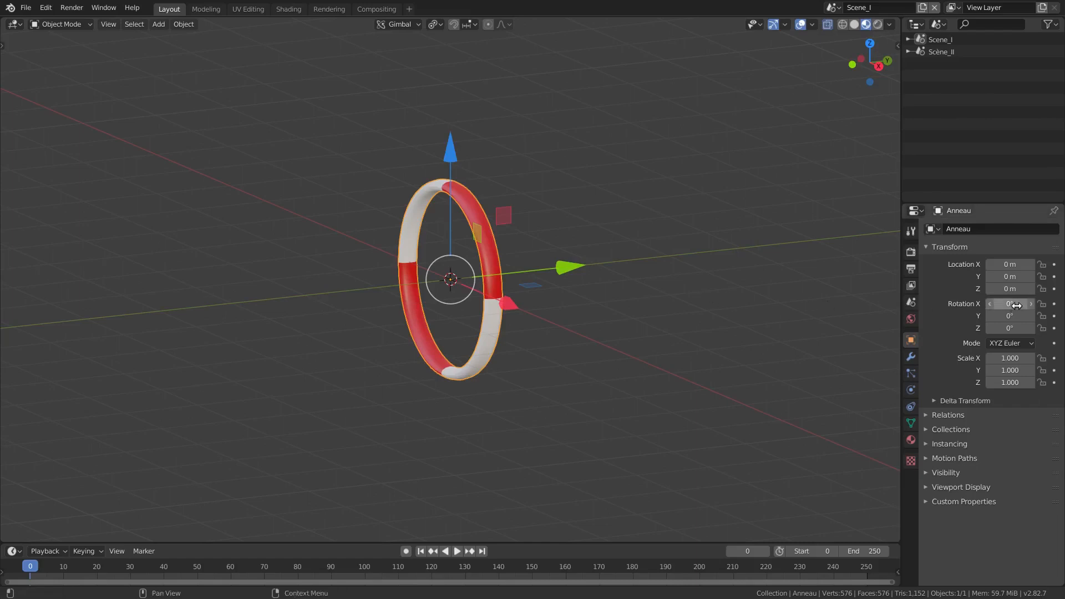
Try varying the ring's X, Y and Z rotations in turn to see the gimbal axes, returning each to 0°
{"action": "mouse_move", "coordinate": [1009, 303]}
{"action": "left_mouse_down"}
{"action": "mouse_move", "coordinate": [1042, 303]}
{"action": "mouse_move", "coordinate": [998, 303]}
{"action": "mouse_move", "coordinate": [1032, 303]}
{"action": "mouse_move", "coordinate": [1016, 305]}
{"action": "left_mouse_up"}
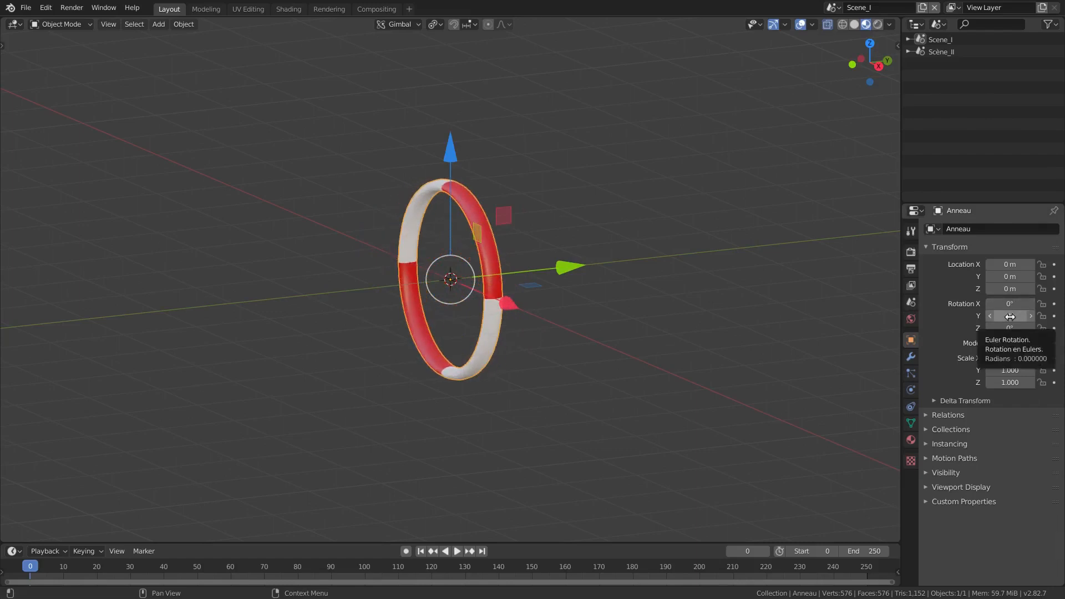
{"action": "mouse_move", "coordinate": [1009, 317]}
{"action": "left_mouse_down"}
{"action": "mouse_move", "coordinate": [1039, 316]}
{"action": "mouse_move", "coordinate": [981, 316]}
{"action": "mouse_move", "coordinate": [1009, 316]}
{"action": "left_mouse_up"}
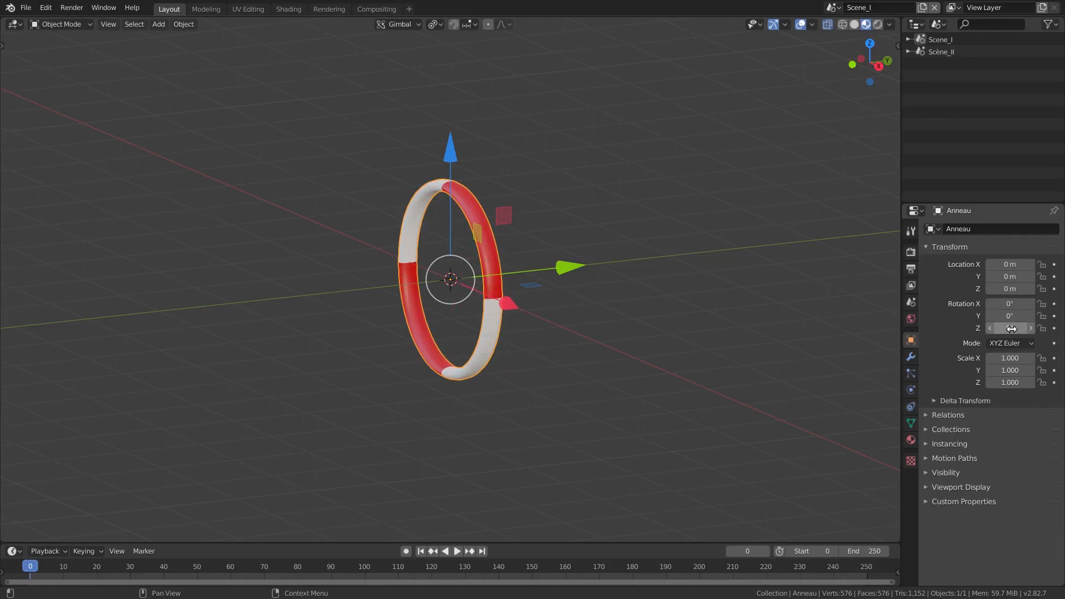
{"action": "mouse_move", "coordinate": [1011, 328]}
{"action": "left_mouse_down"}
{"action": "mouse_move", "coordinate": [968, 328]}
{"action": "mouse_move", "coordinate": [1032, 328]}
{"action": "mouse_move", "coordinate": [1001, 328]}
{"action": "mouse_move", "coordinate": [1012, 328]}
{"action": "left_mouse_up"}
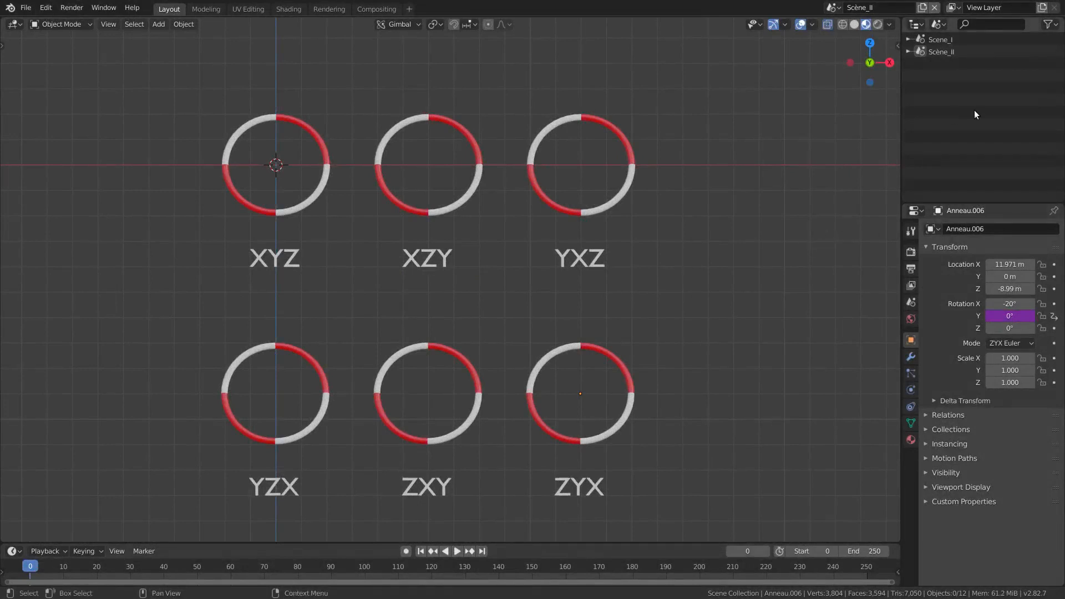
Play the six-ring animation in Scène_II, stop it at frame 47 and examine the YXZ ring from the side
{"action": "key", "text": "space"}
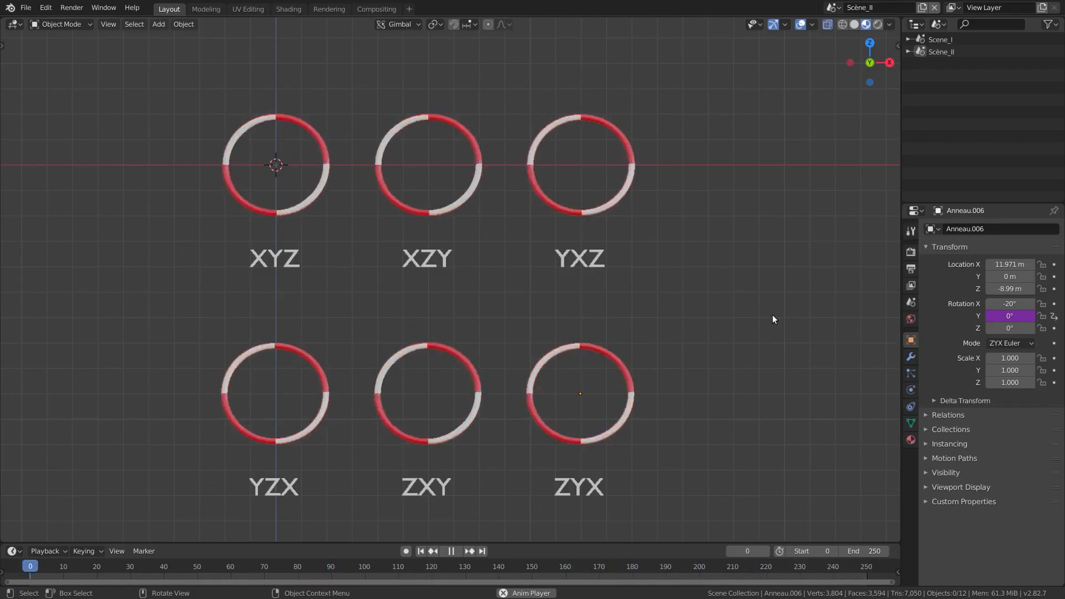
{"action": "key", "text": "space"}
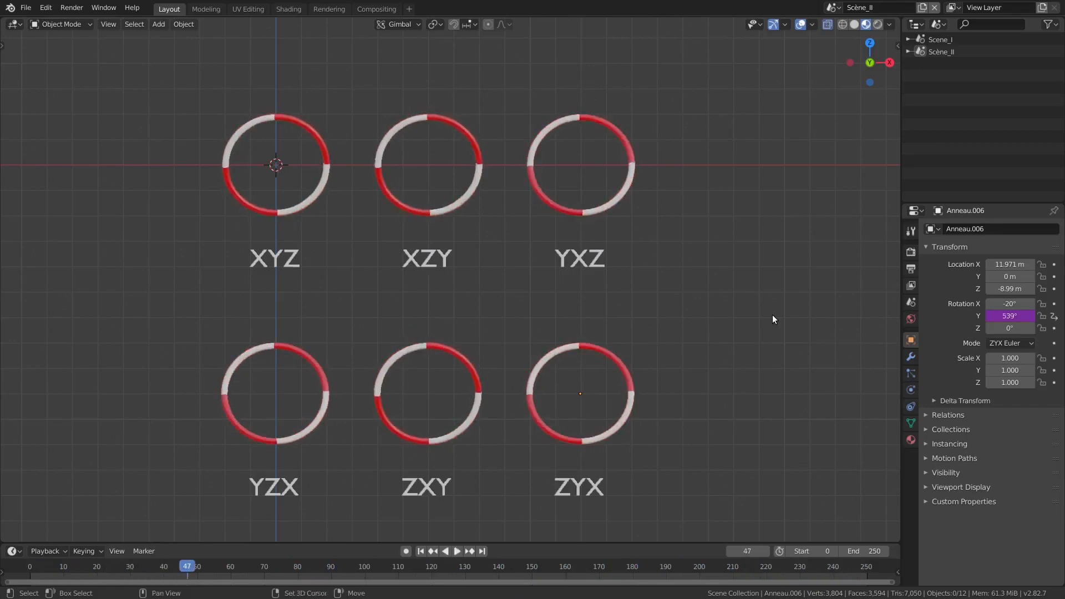
{"action": "left_click", "coordinate": [617, 206]}
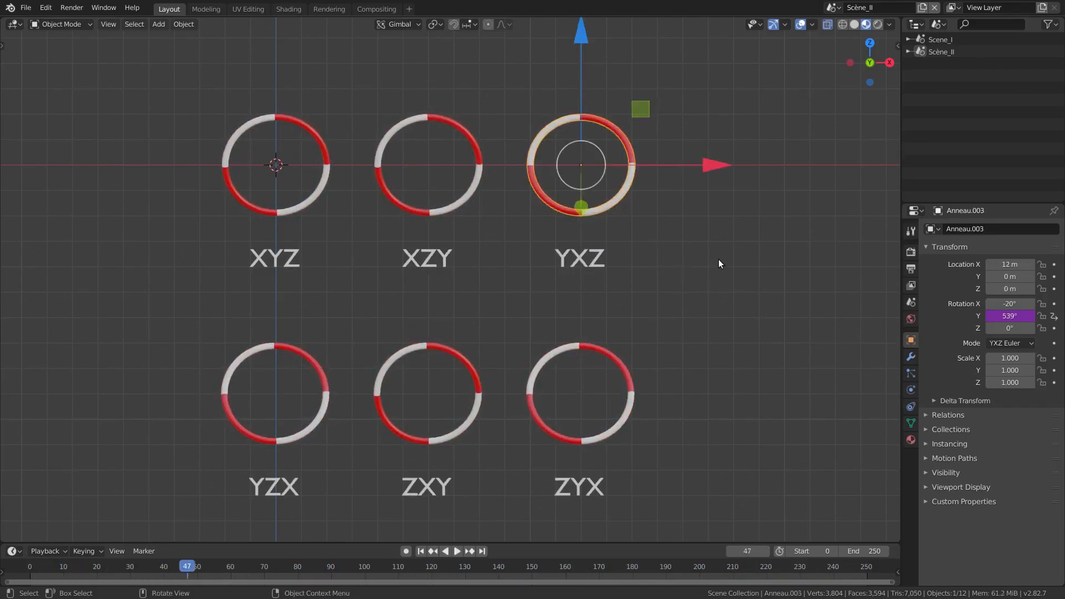
{"action": "middle_click_drag", "start_coordinate": [717, 258], "coordinate": [608, 266]}
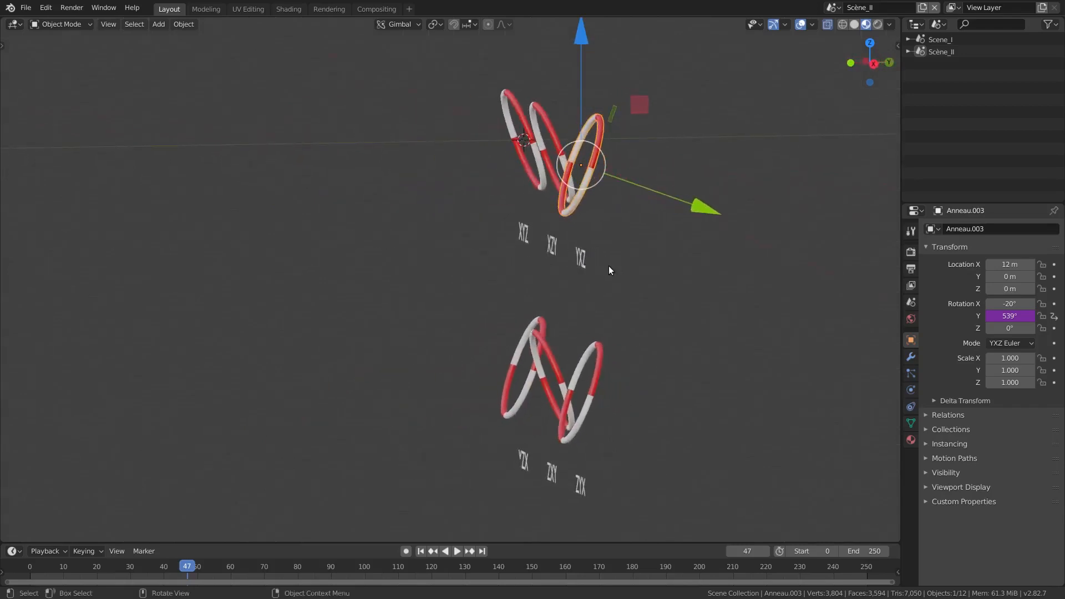
Rewind to the first frame and compare the tilt and gimbal axes of the XYZ, YZX, ZXY and ZYX rings from the side
{"action": "left_click", "coordinate": [420, 551]}
{"action": "middle_click_drag", "start_coordinate": [646, 287], "coordinate": [625, 266]}
{"action": "left_click", "coordinate": [626, 89]}
{"action": "left_click", "coordinate": [627, 87]}
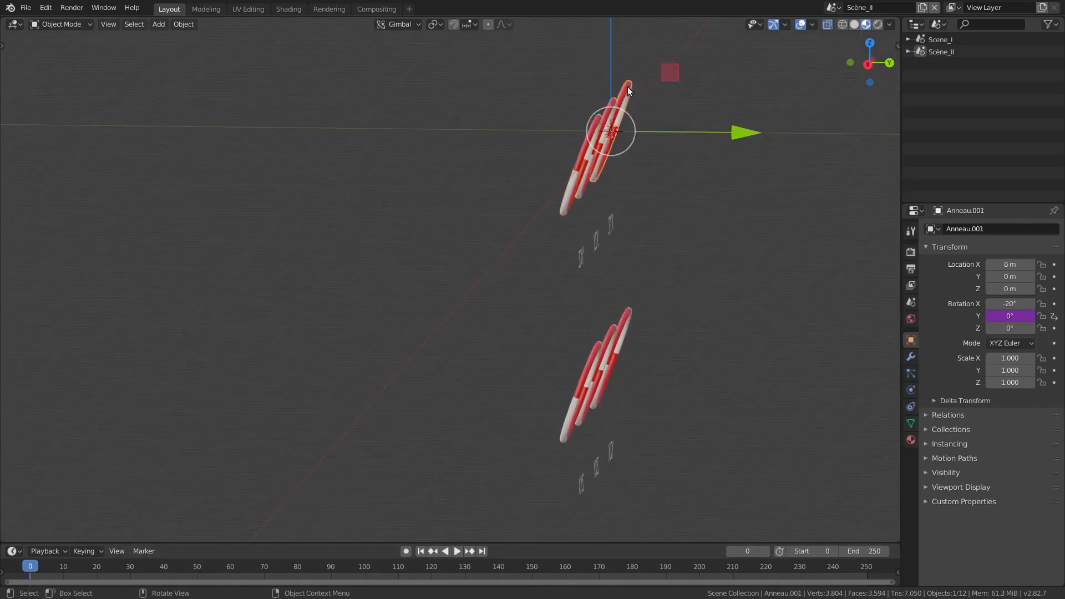
{"action": "left_click", "coordinate": [628, 315]}
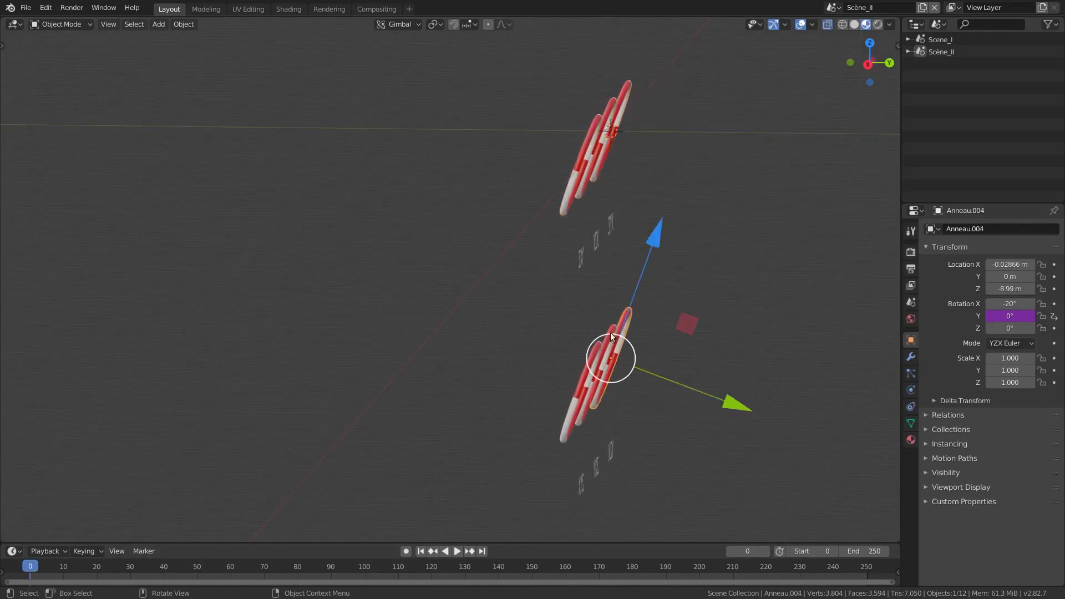
{"action": "left_click", "coordinate": [572, 395]}
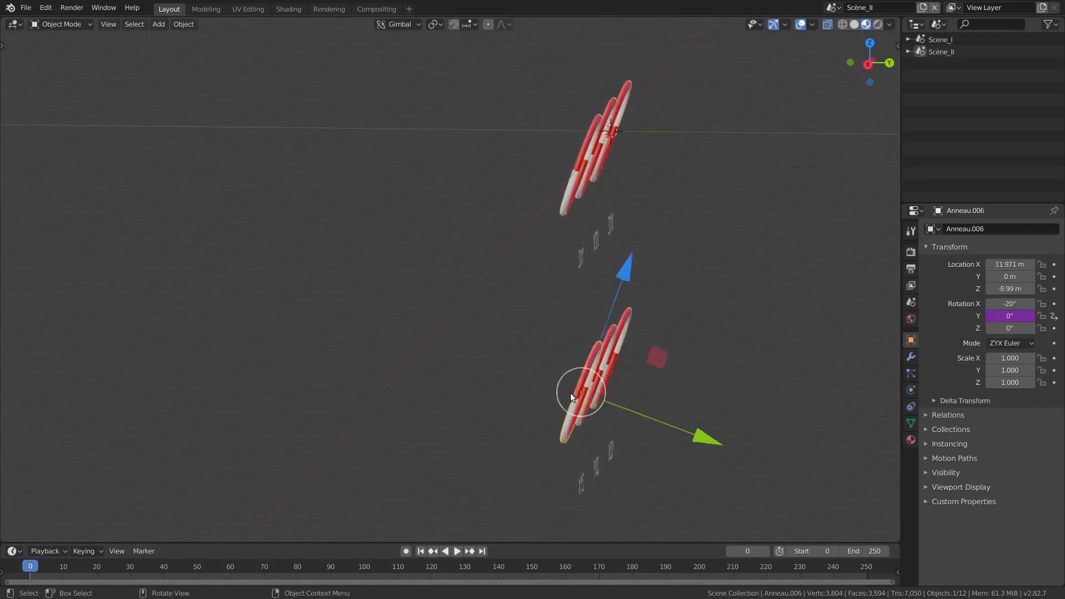
{"action": "left_click", "coordinate": [611, 331]}
{"action": "middle_click_drag", "start_coordinate": [544, 313], "coordinate": [556, 310]}
{"action": "left_click", "coordinate": [606, 415]}
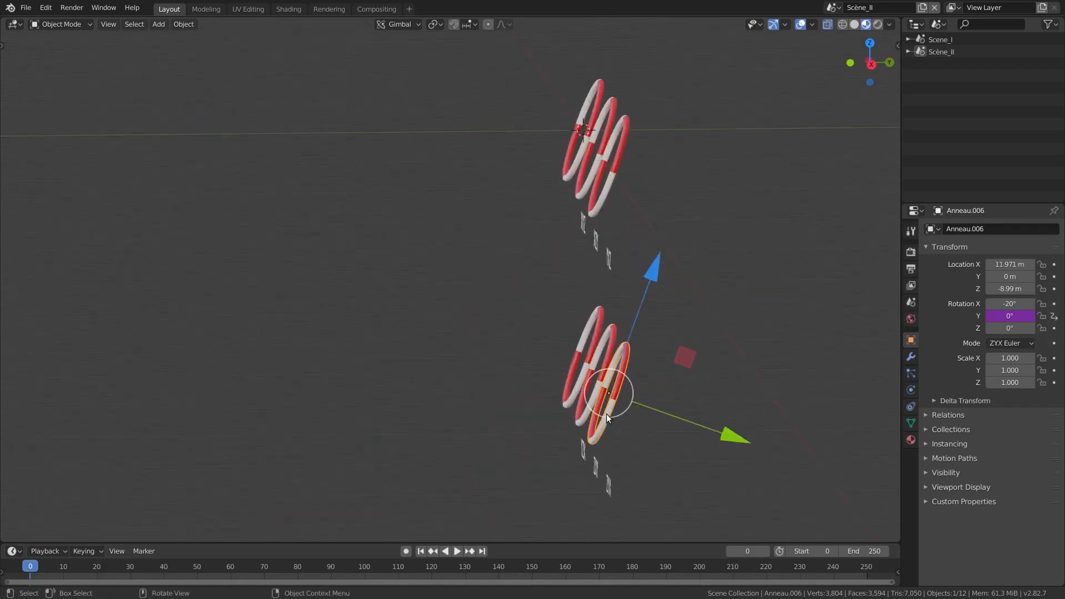
{"action": "middle_click_drag", "start_coordinate": [457, 309], "coordinate": [542, 310], "text": "alt"}
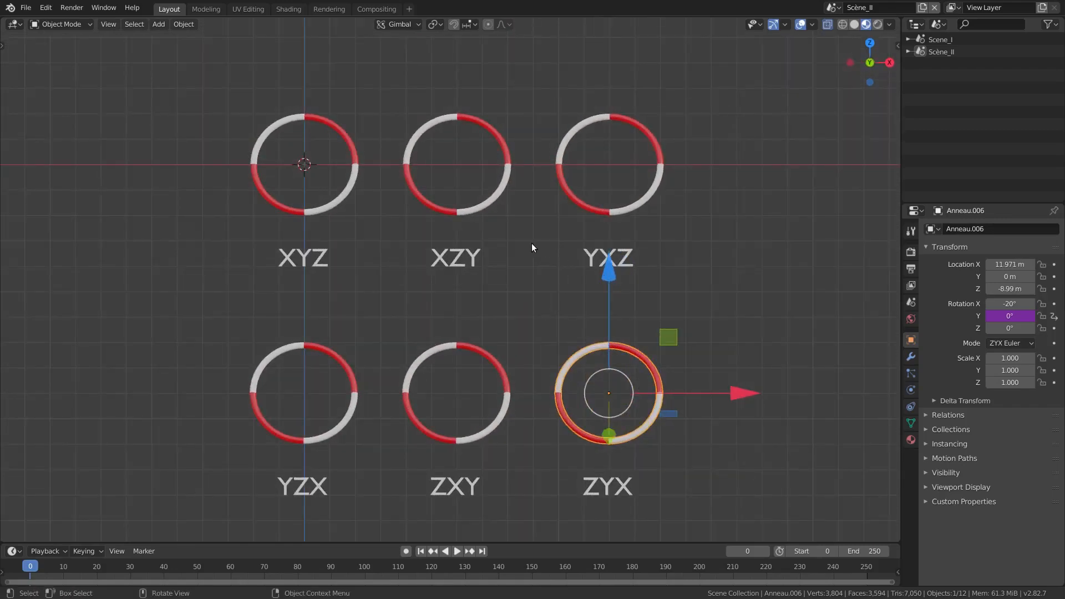
Compare the gimbal axes and rotation values of the YXZ, YZX and ZYX rings by selecting them in turn
{"action": "left_click", "coordinate": [651, 195]}
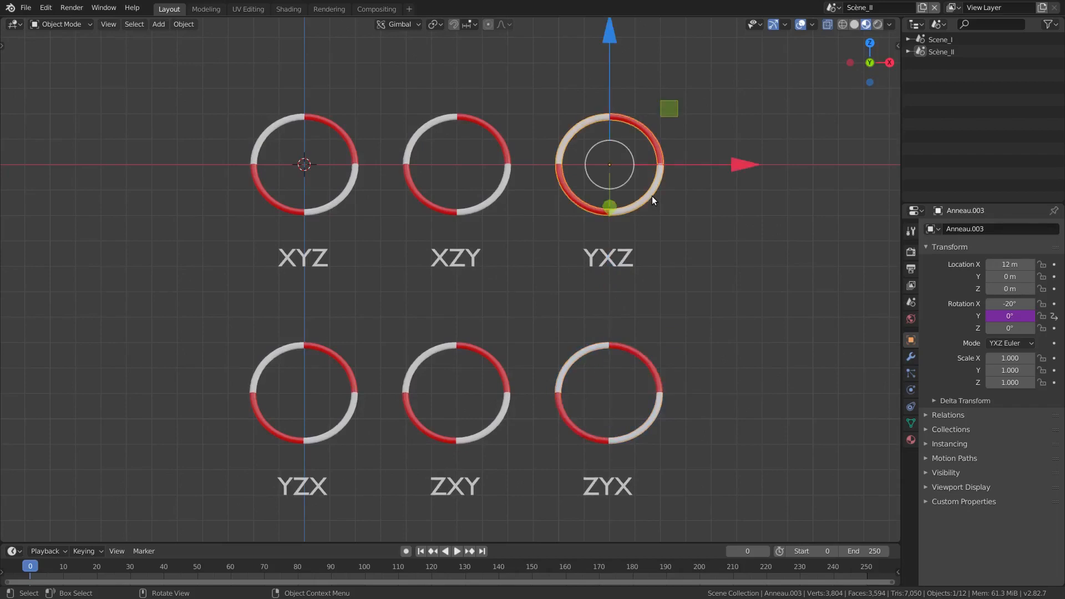
{"action": "left_click", "coordinate": [343, 431]}
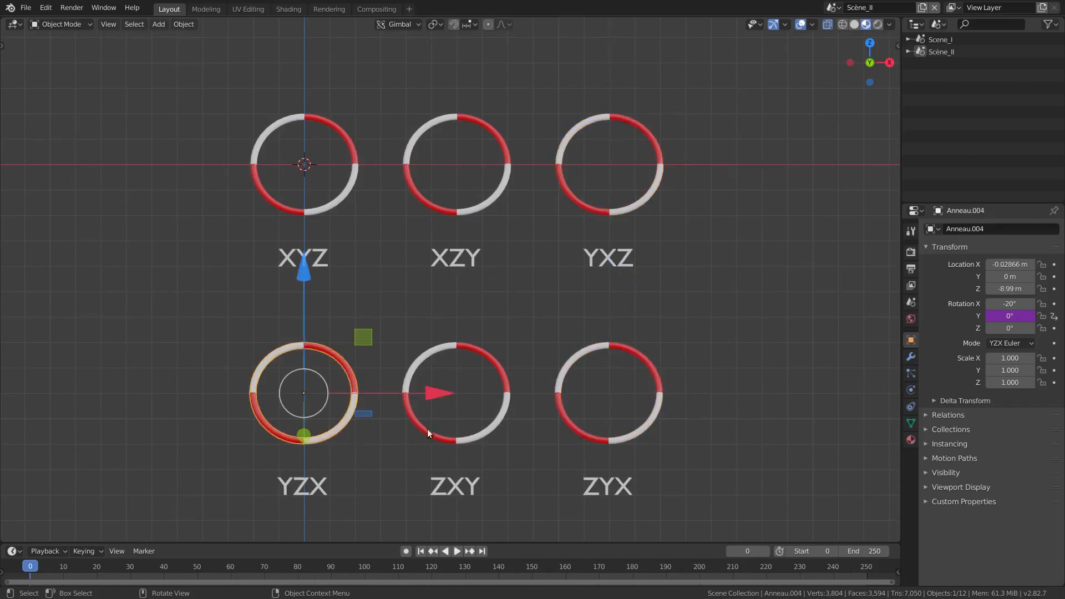
{"action": "left_click", "coordinate": [633, 442]}
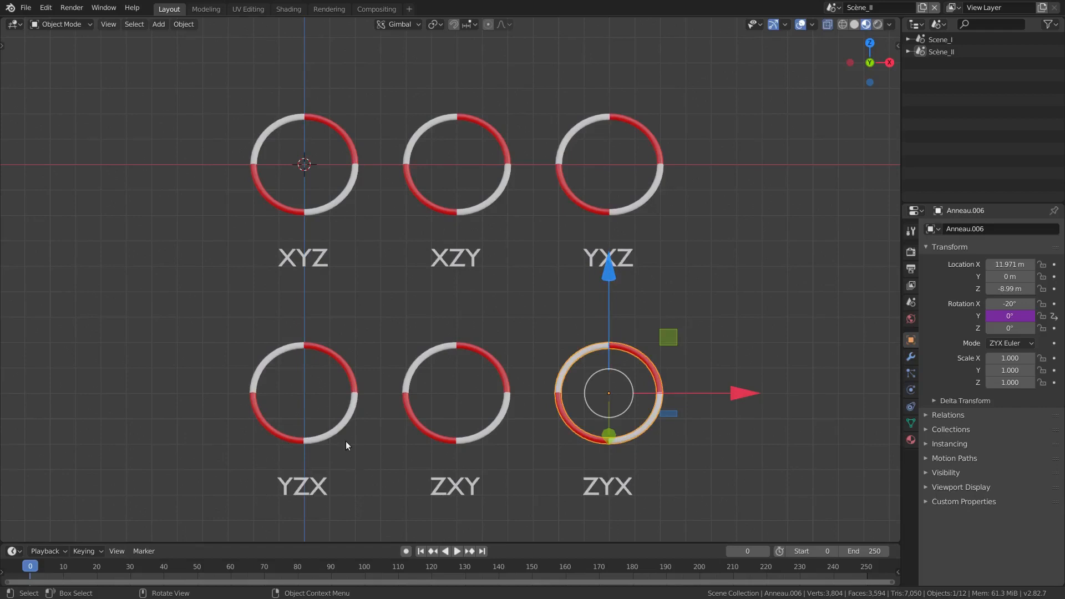
{"action": "left_click", "coordinate": [340, 424]}
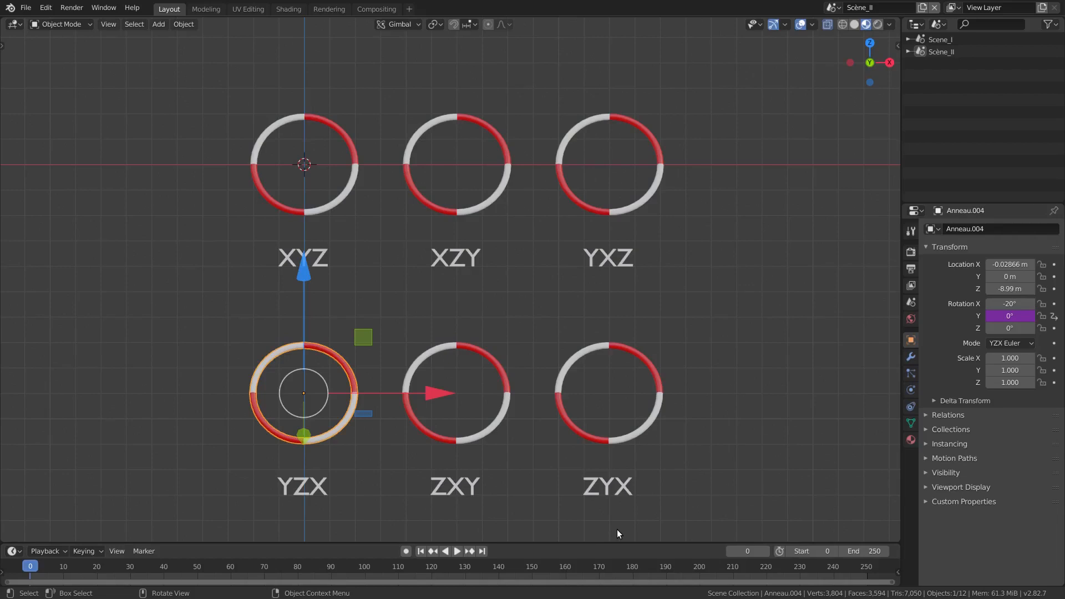
{"action": "left_click", "coordinate": [633, 438]}
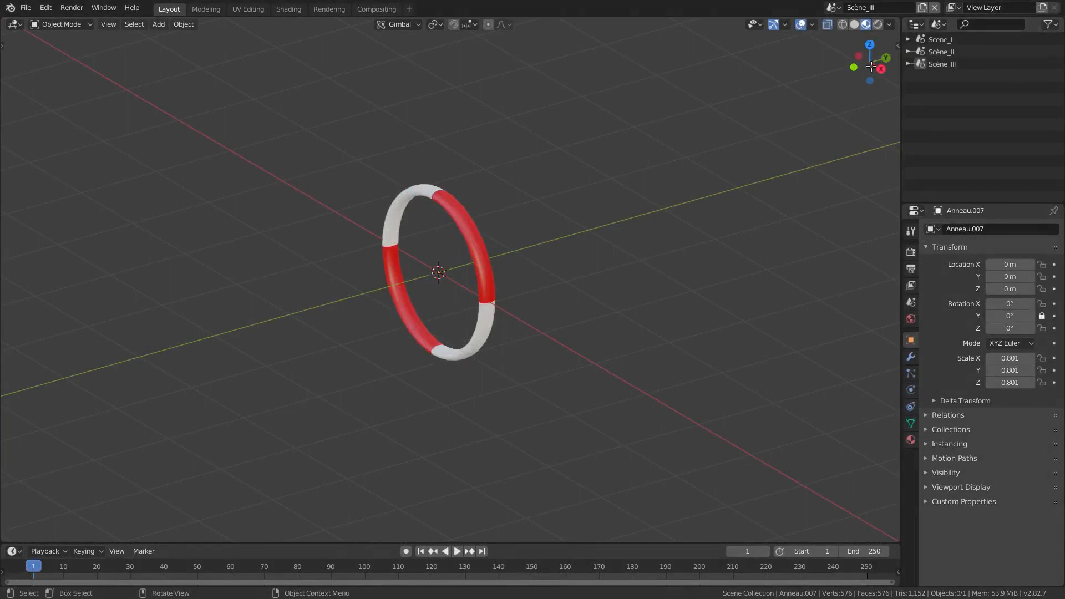
Select the single ring in Scène_III and set its Y rotation to -90° to align its X and Z gimbal axes
{"action": "left_click", "coordinate": [455, 220]}
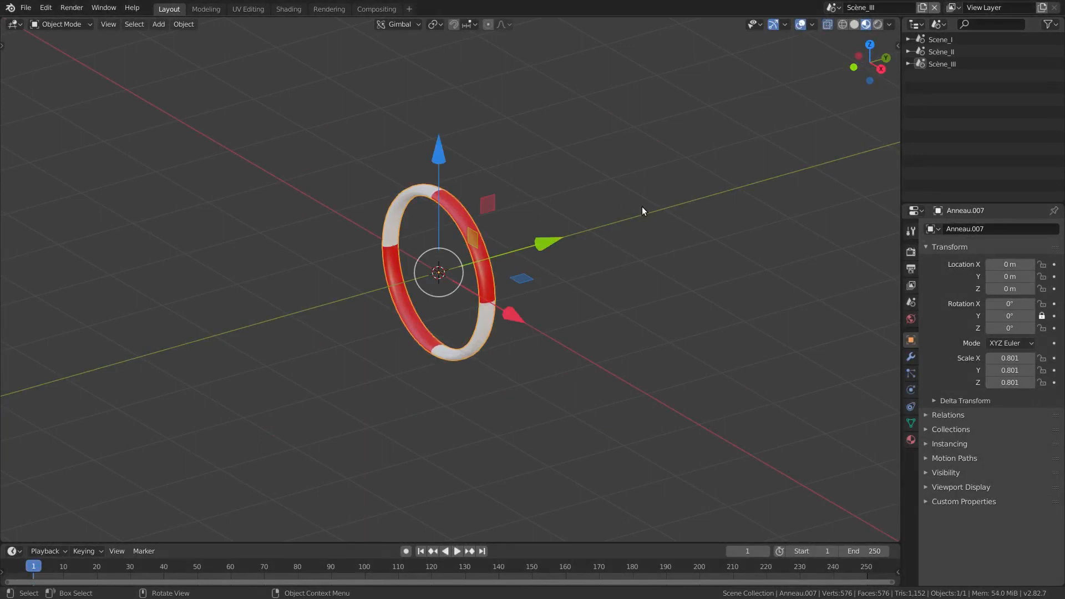
{"action": "left_click", "coordinate": [1000, 315]}
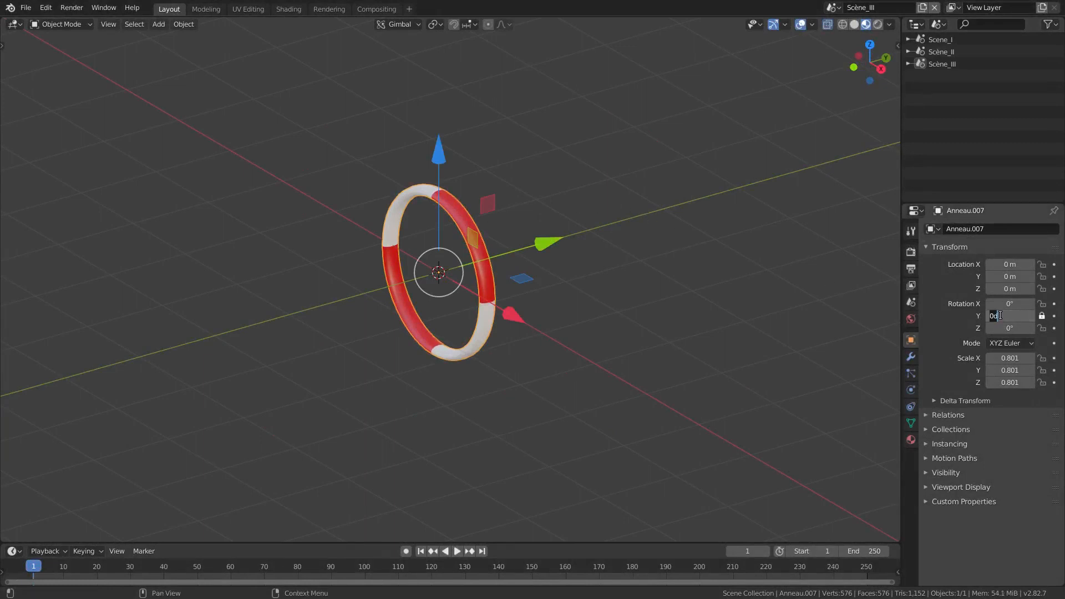
{"action": "type", "text": "-90"}
{"action": "key", "text": "Return"}
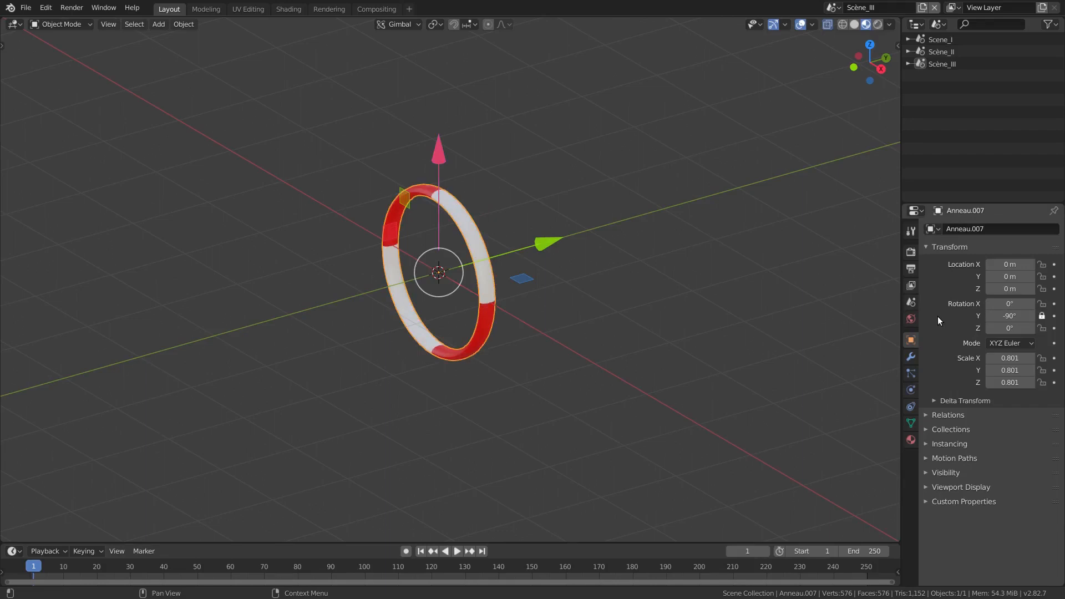
{"action": "left_click_drag", "start_coordinate": [1009, 328], "coordinate": [1004, 304]}
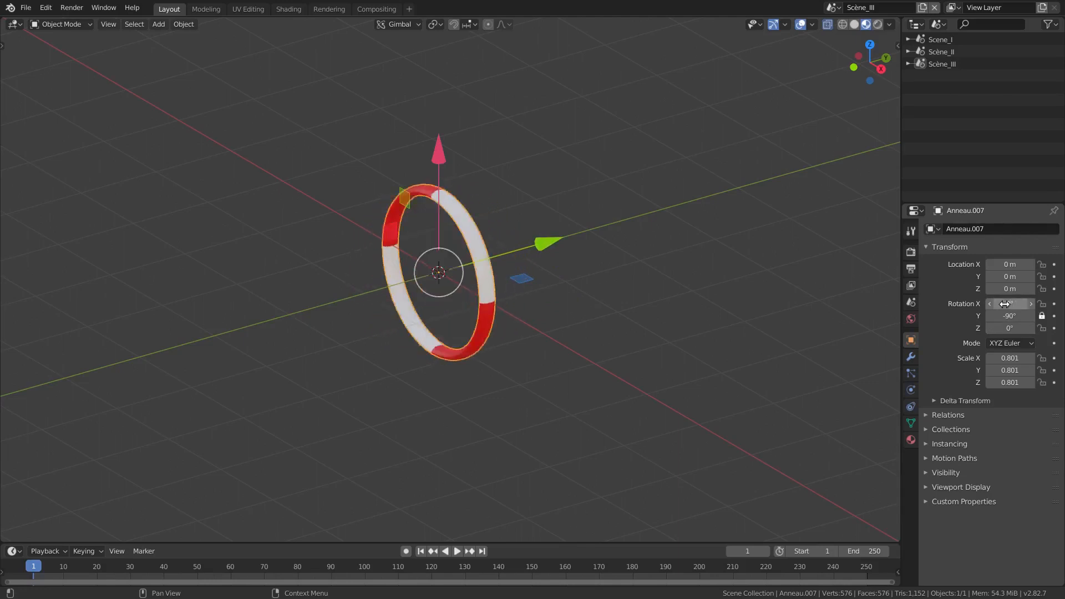